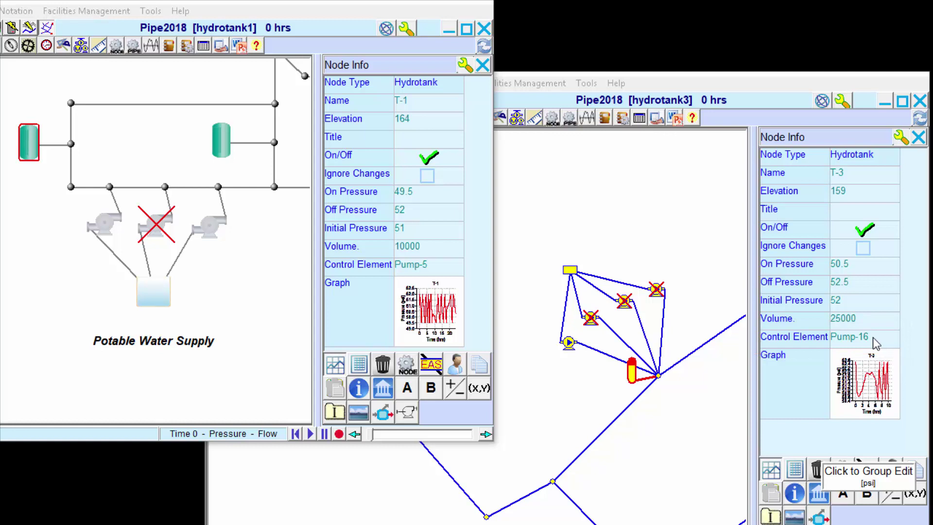
Display tank T-1's pressure graph, which cycles between 49.5 and 52 psi.
click(438, 315)
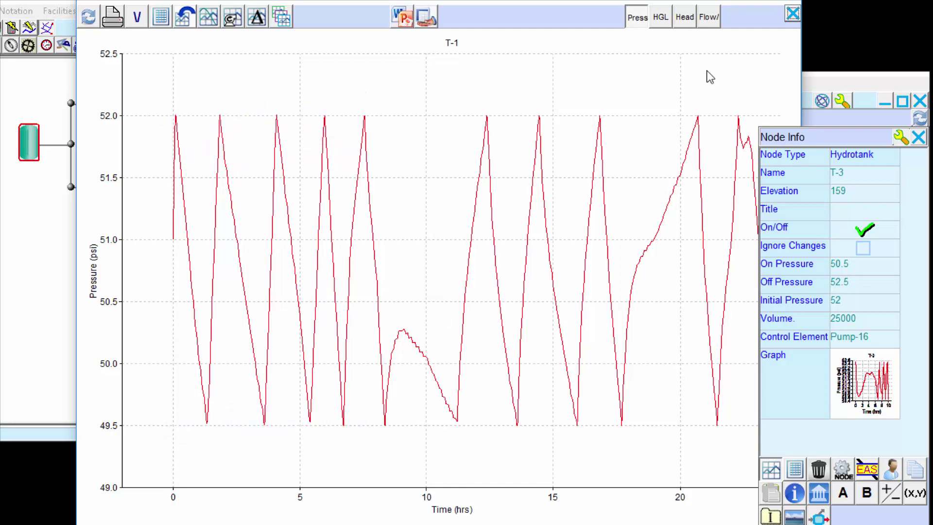
Close the T-1 graph, show tank T-1's details, and browse the tank symbols without changing any.
click(791, 13)
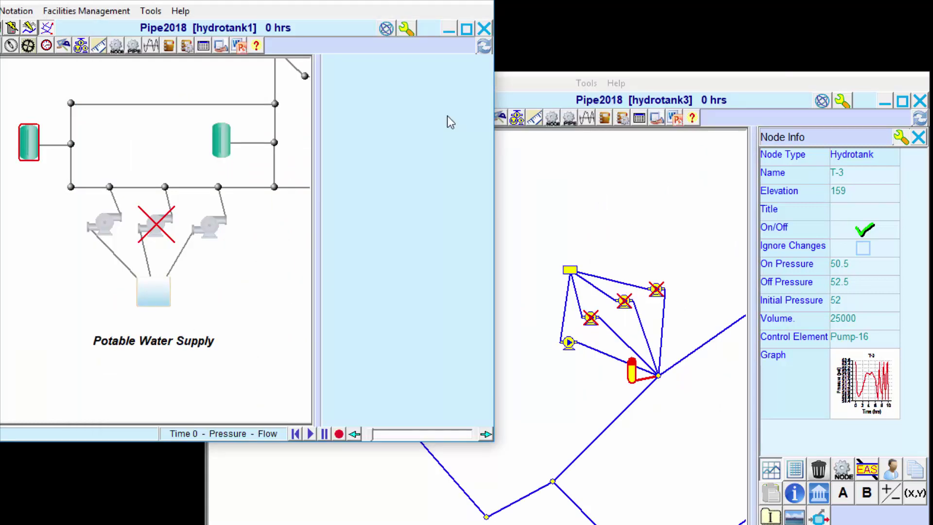
click(31, 153)
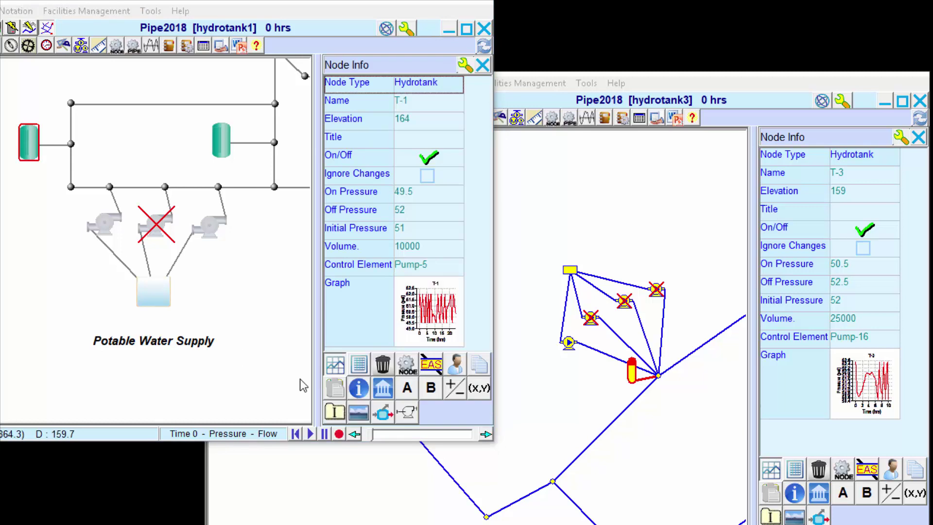
click(407, 413)
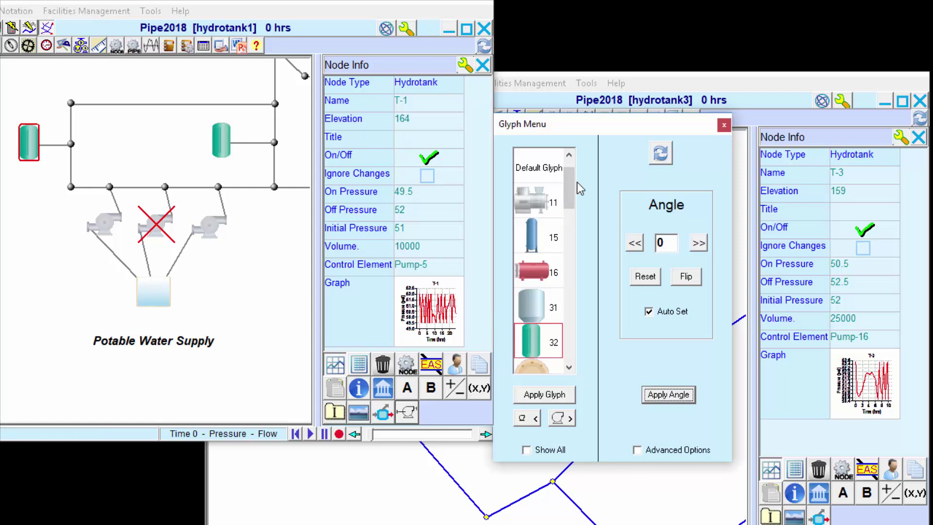
drag(570, 193, 569, 281)
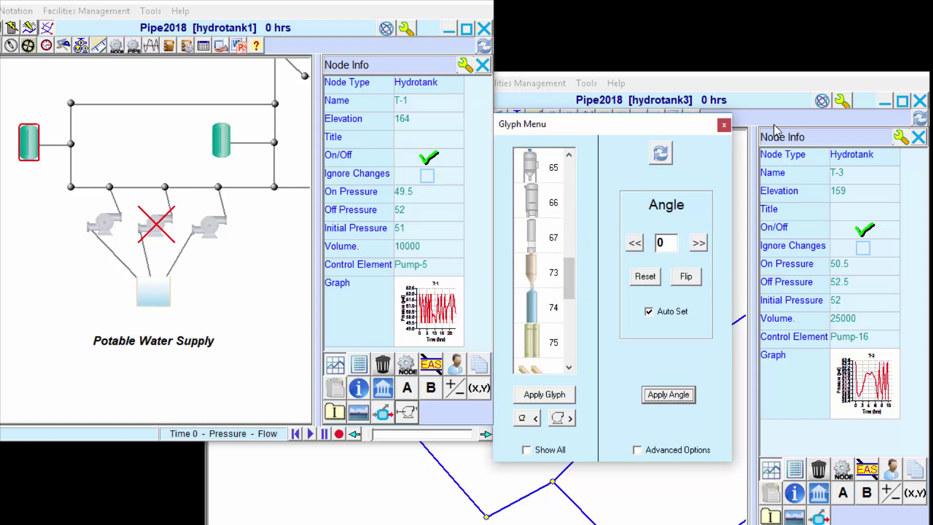
click(724, 125)
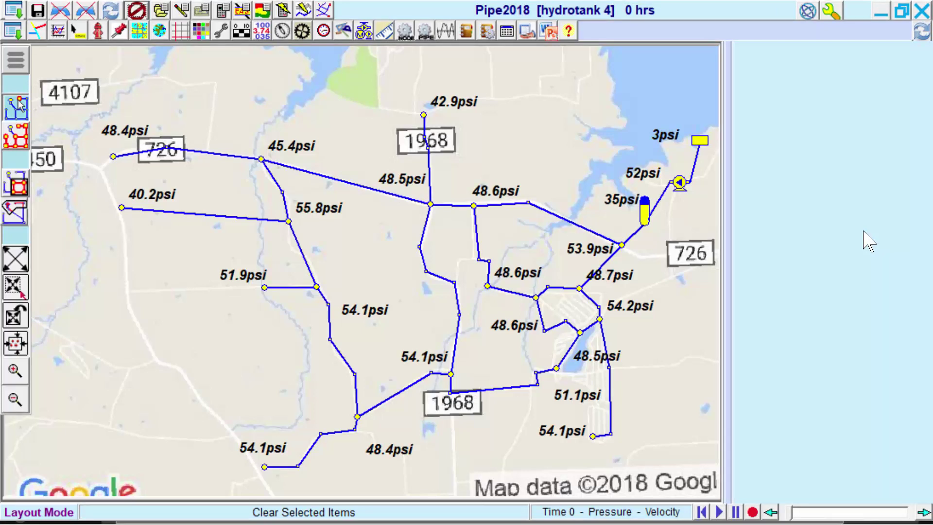
click(641, 211)
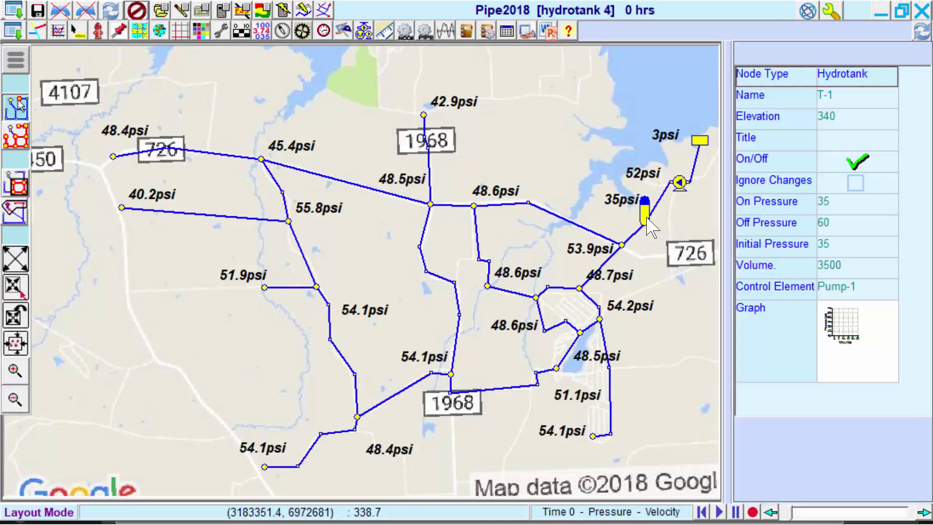
click(813, 338)
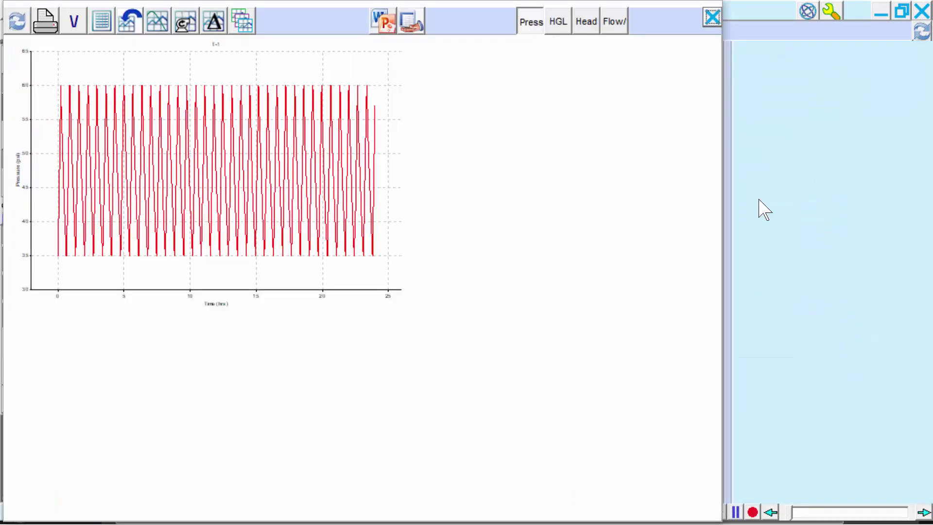
click(712, 18)
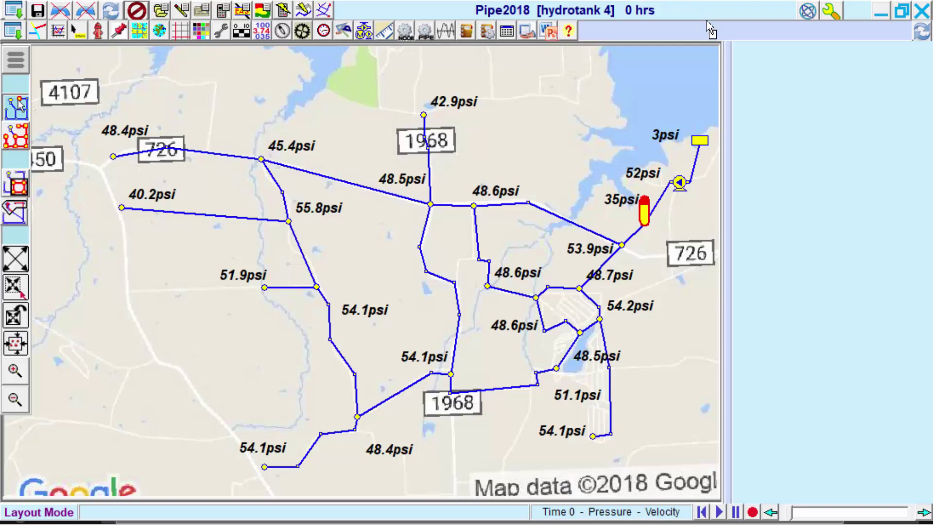
Shade the map with a gradient contour of node pressure from 45 to 53 psi.
right_click(262, 11)
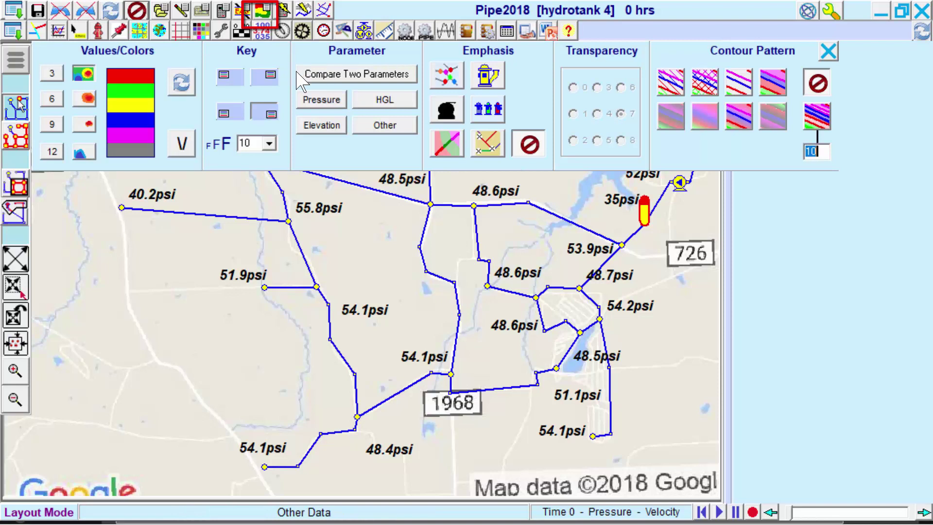
click(313, 103)
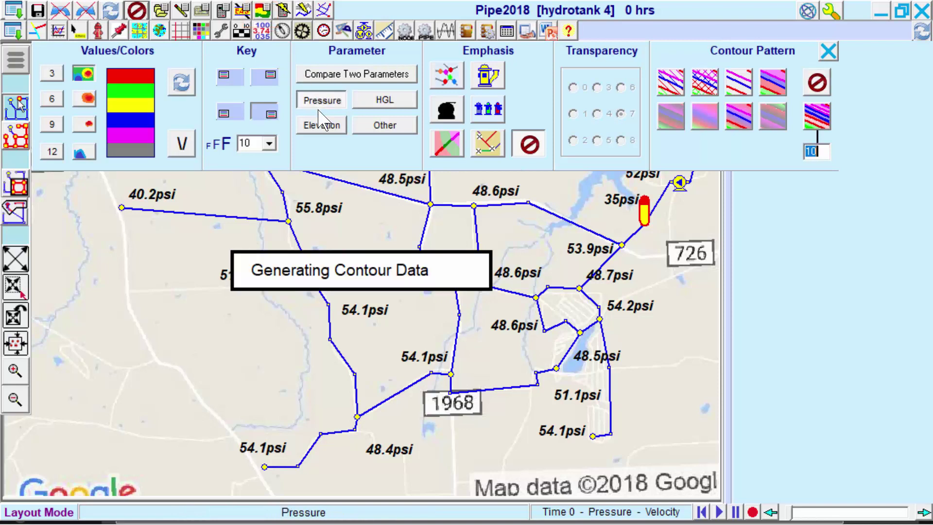
click(696, 119)
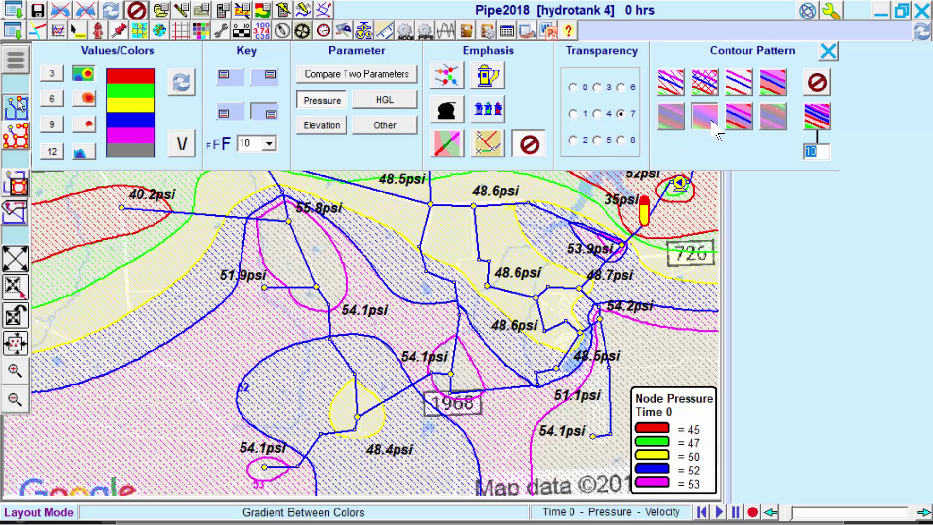
click(828, 52)
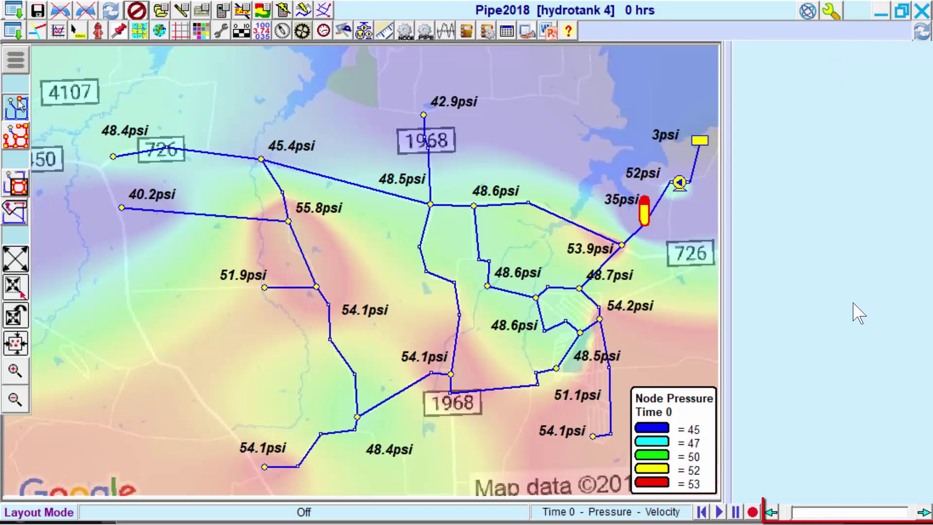
Advance the results to 12.25 hrs and turn off the pressure contour shading.
click(790, 519)
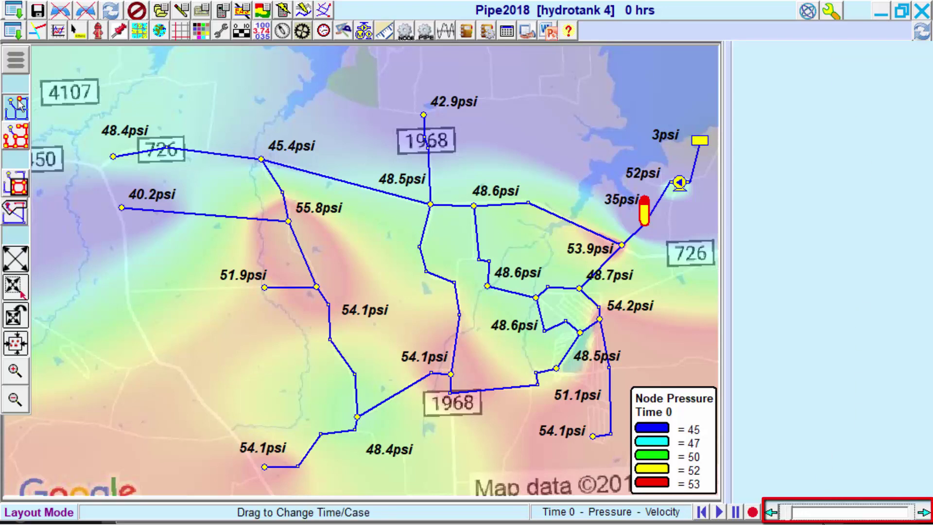
drag(822, 523, 850, 516)
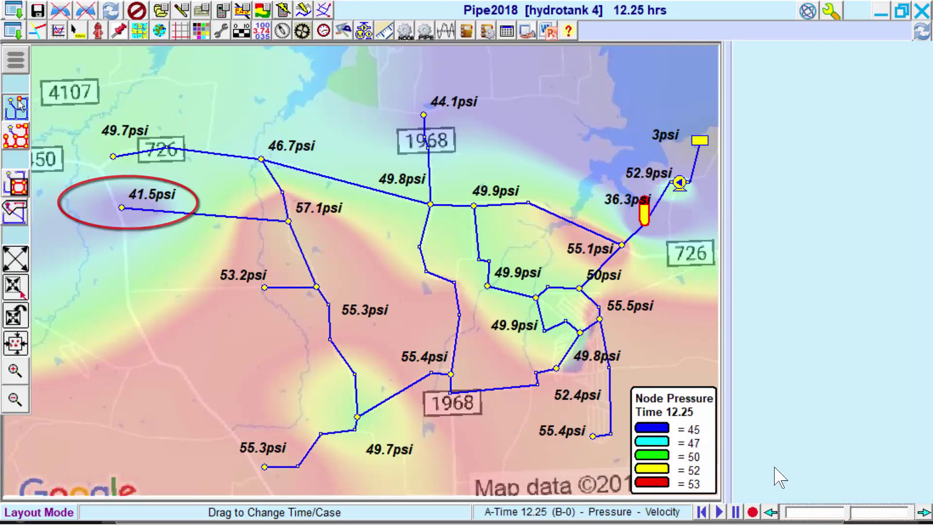
click(262, 10)
click(321, 99)
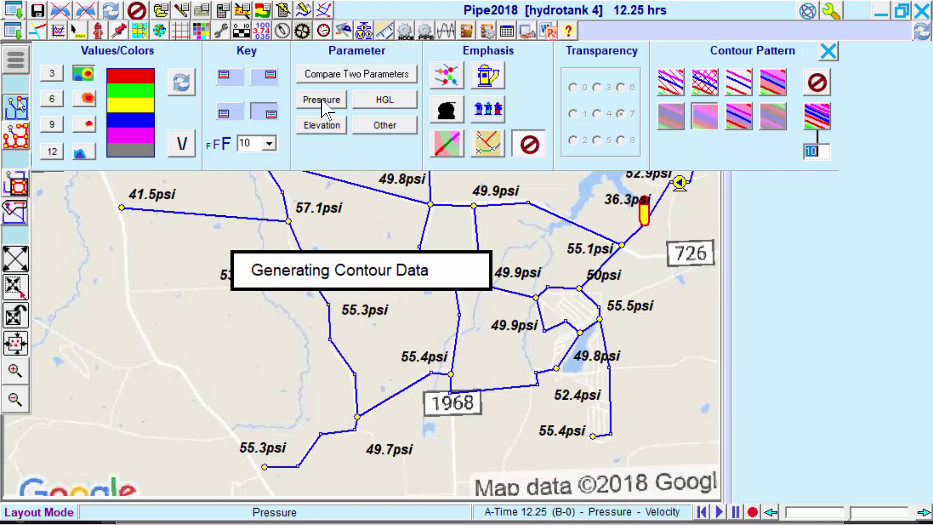
click(824, 51)
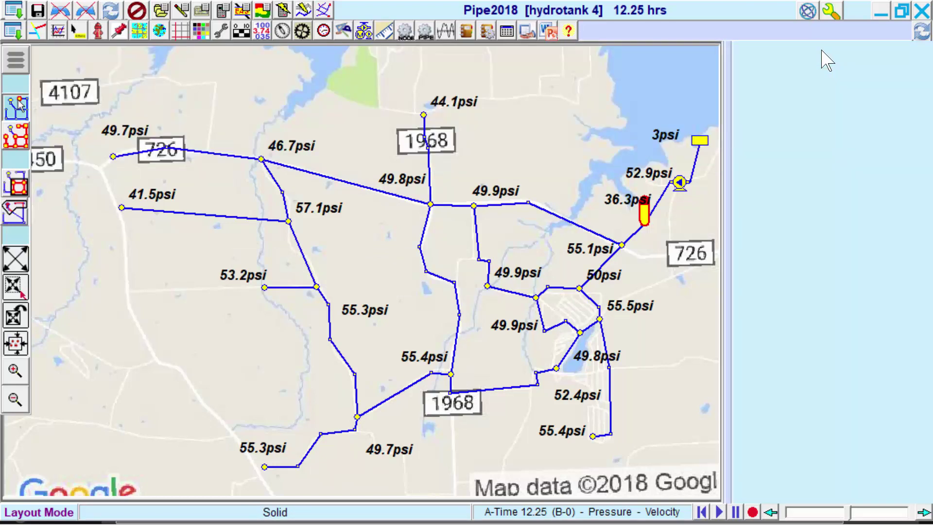
click(121, 208)
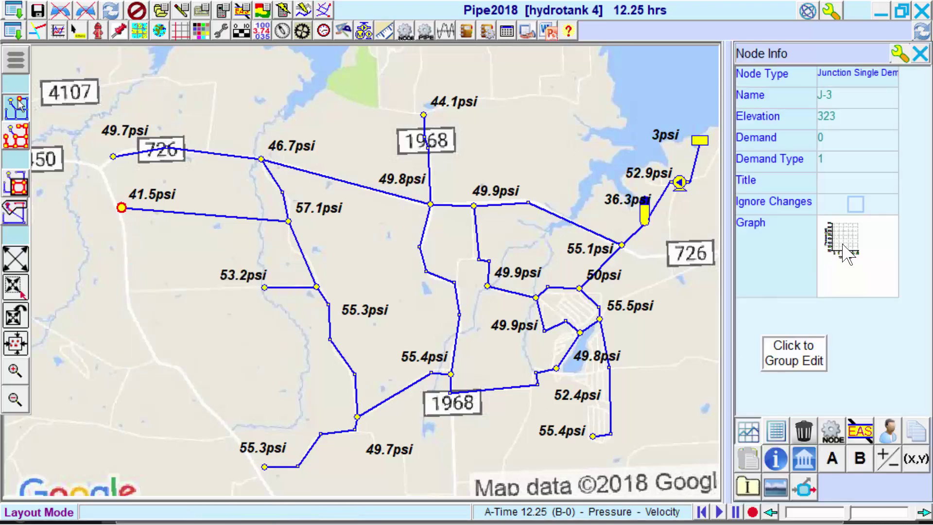
click(844, 250)
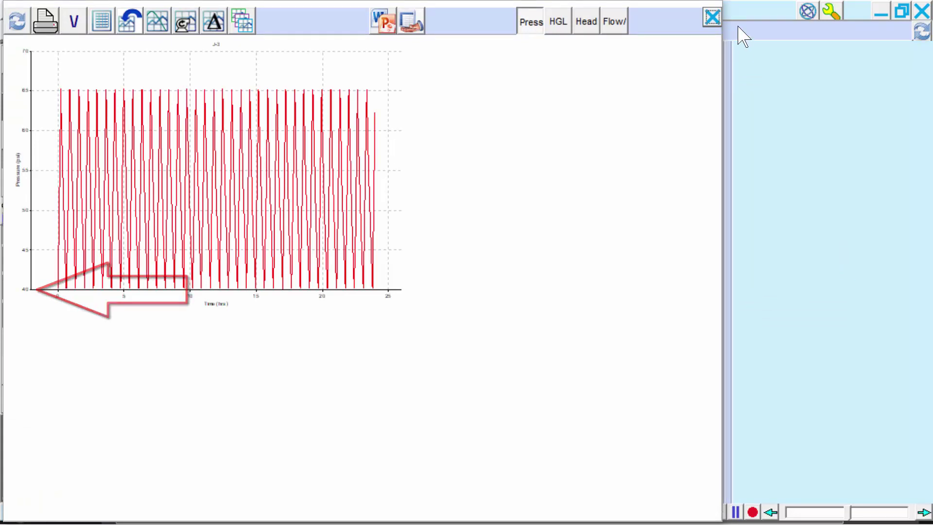
click(713, 19)
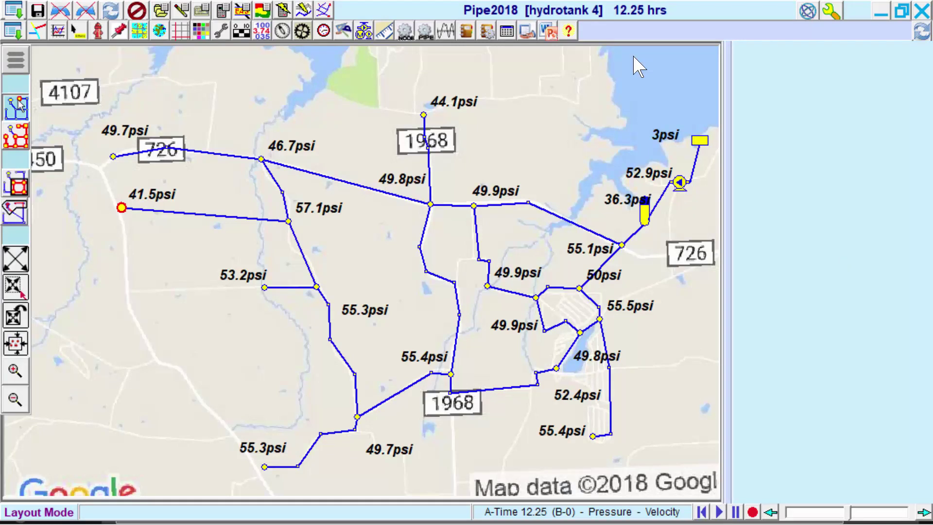
Load AWWA.dmt into the demand pattern table, giving Type 1 factors 0.33, 0.25, 0.21 onward.
click(446, 31)
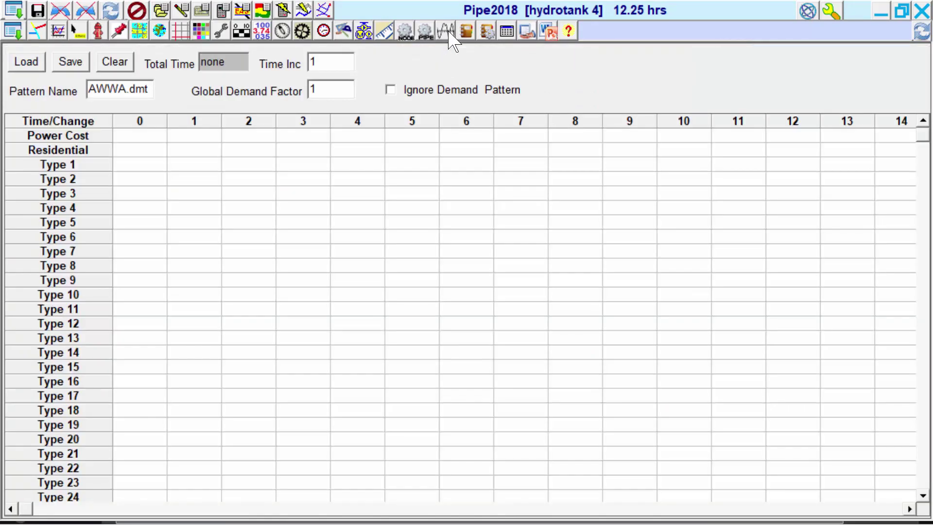
click(27, 66)
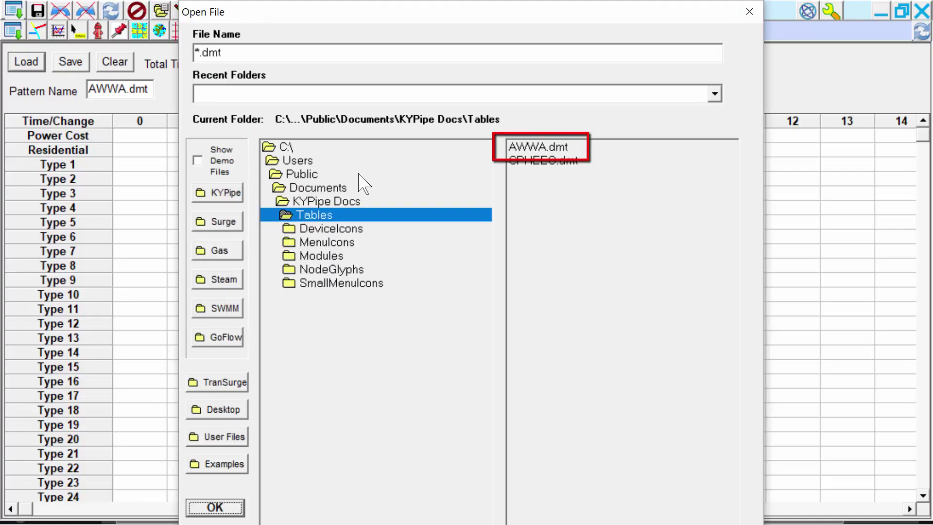
click(534, 147)
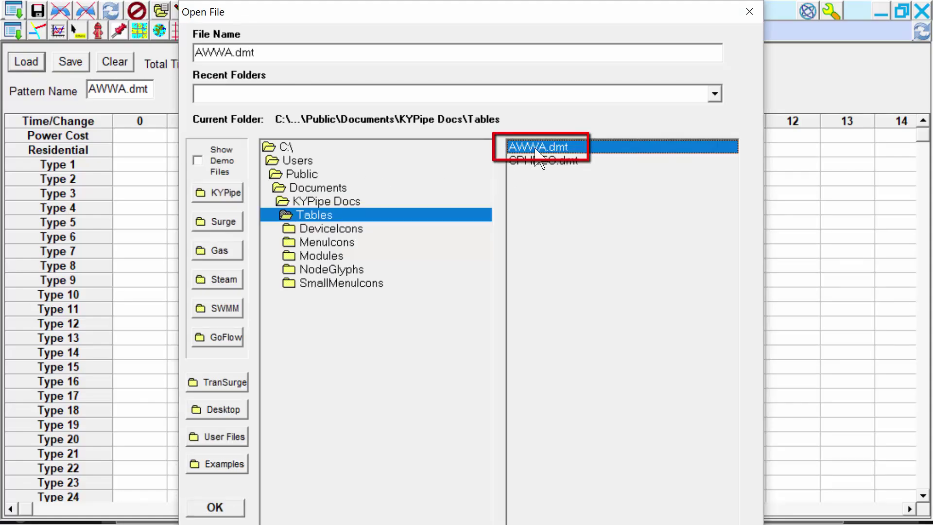
click(234, 507)
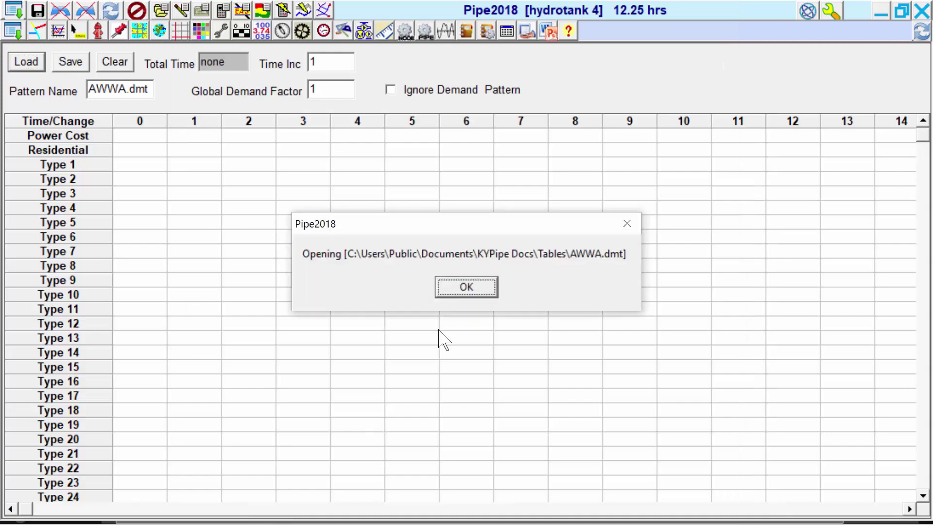
click(470, 287)
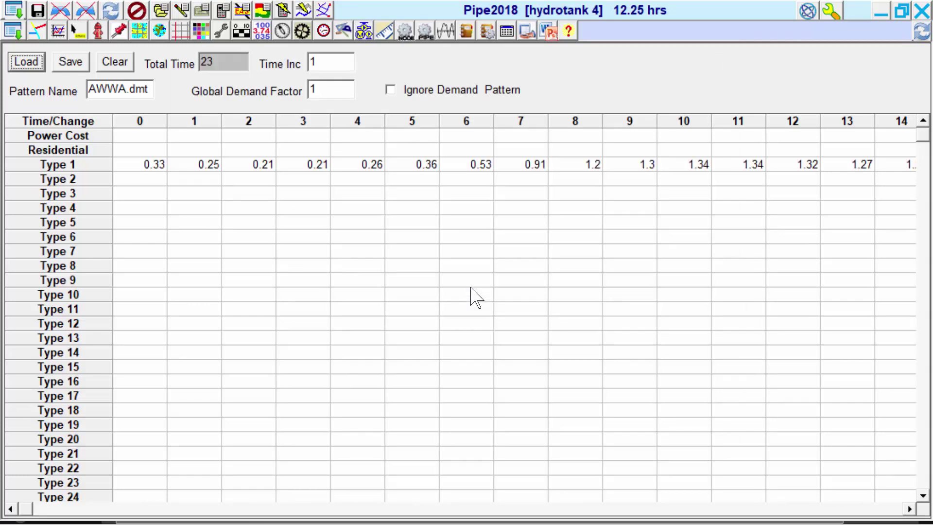
Enable Classic Main Menu in the Configuration Menu settings.
click(829, 10)
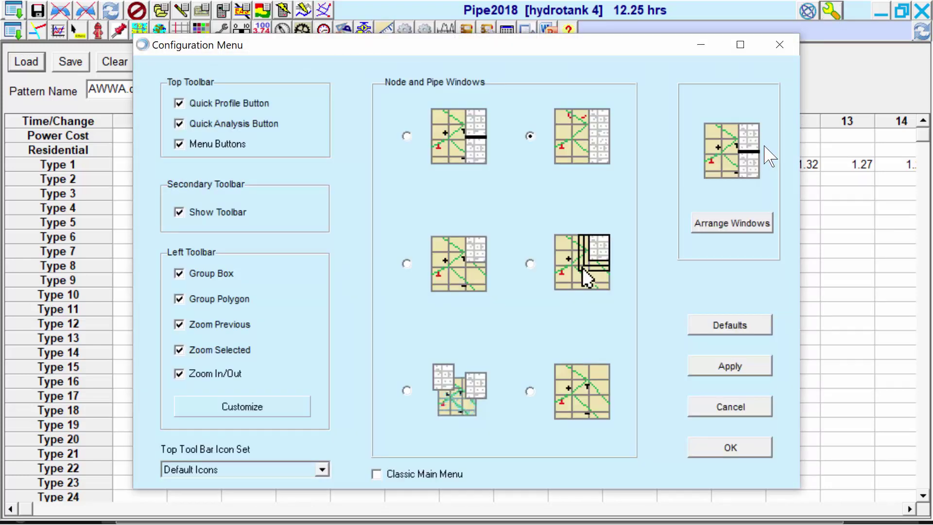
click(376, 474)
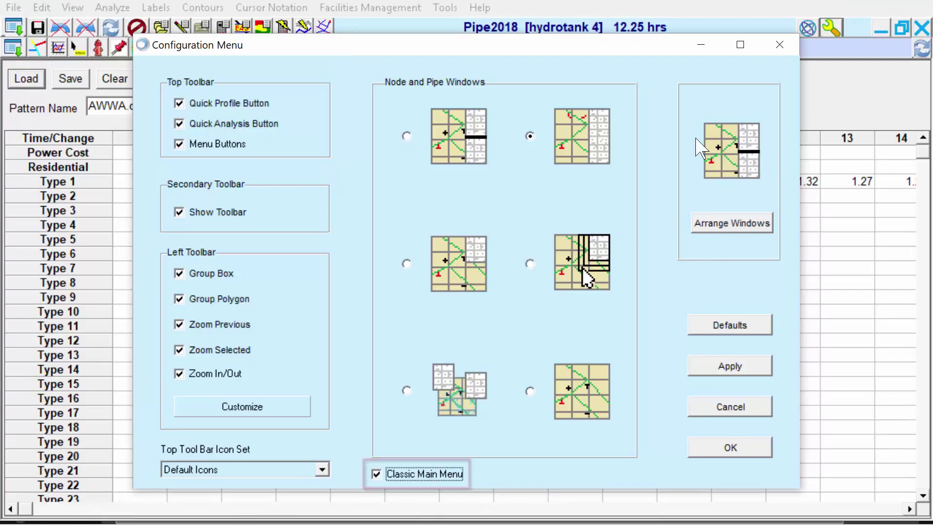
click(779, 44)
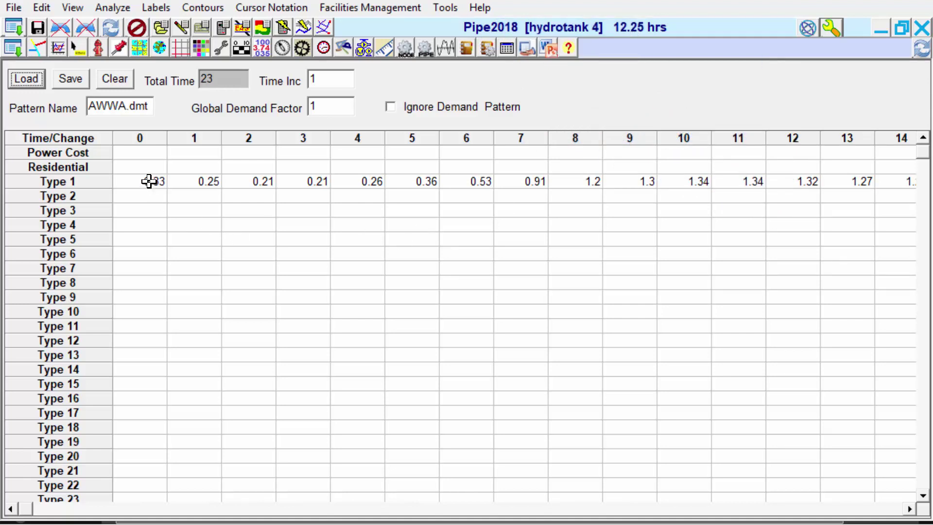
Cut the AWWA pattern values from the Type 1 row.
drag(149, 181, 268, 182)
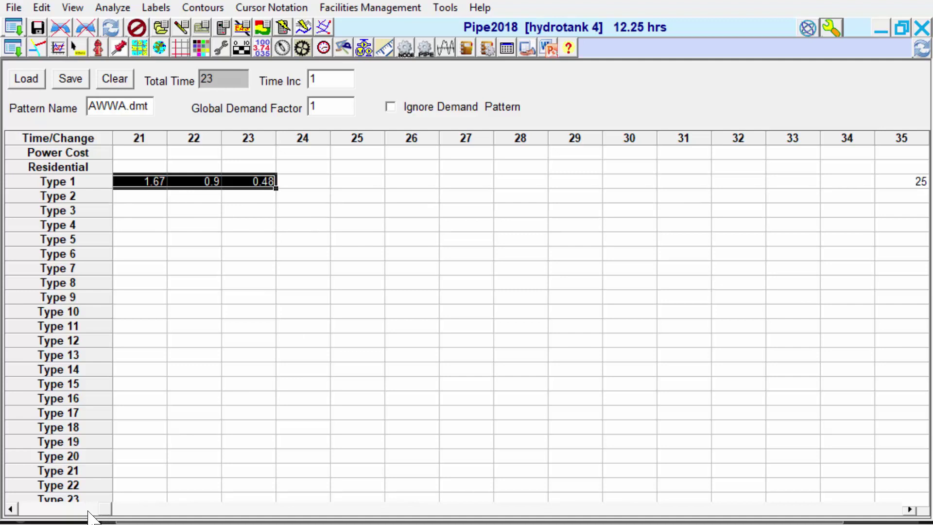
click(11, 516)
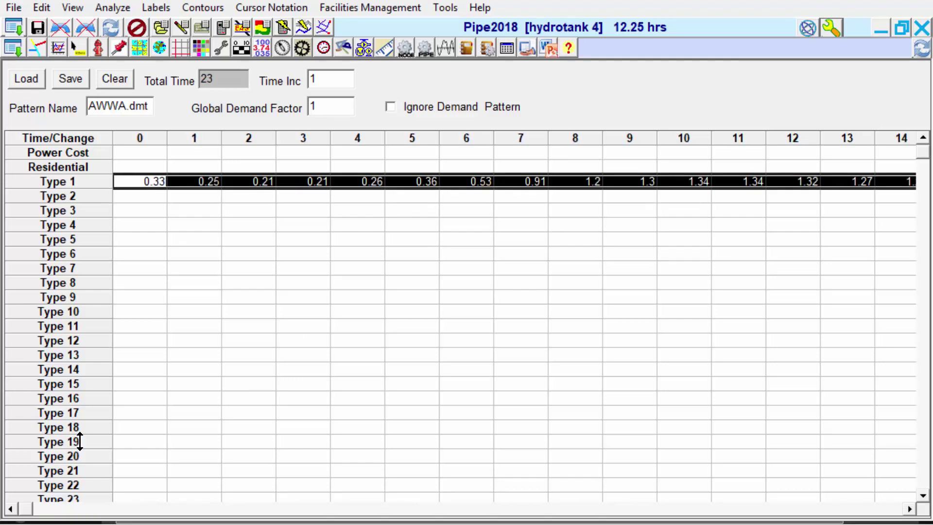
click(41, 7)
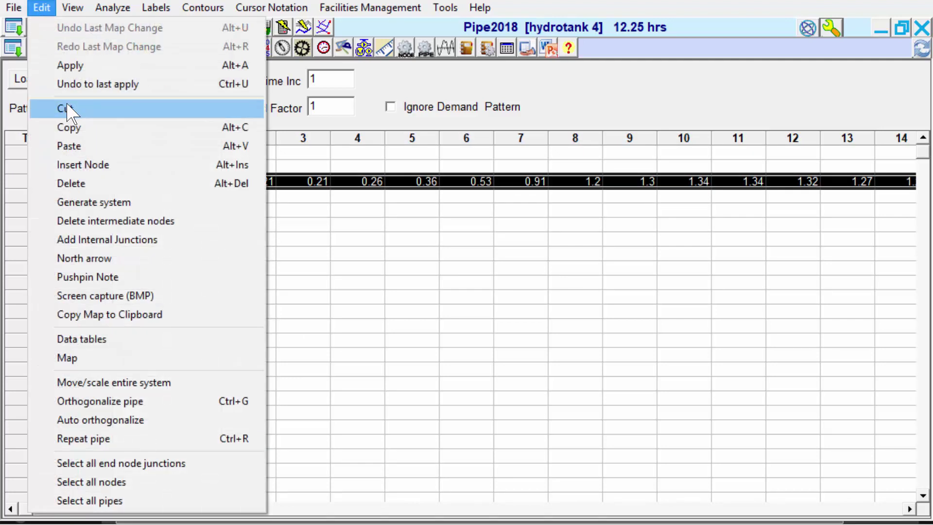
click(77, 115)
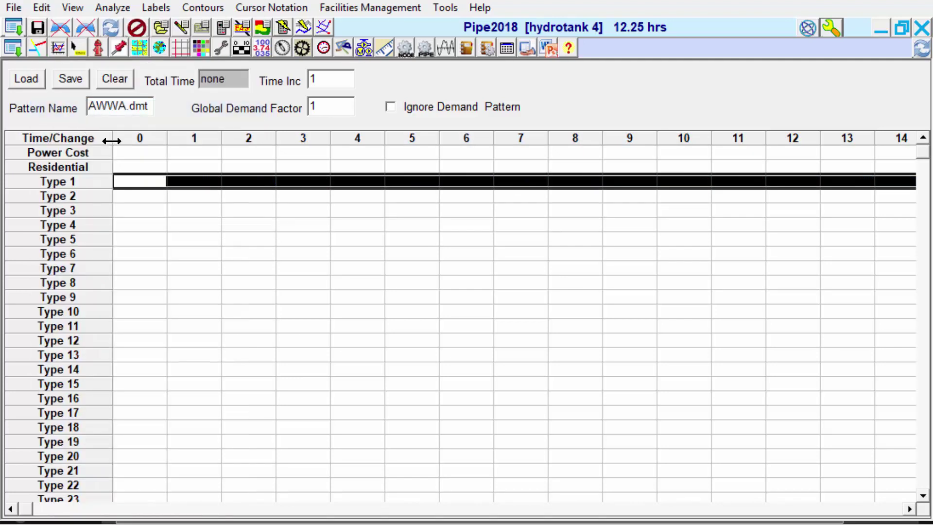
Paste the values into the Residential row at hour 0 and return to the map.
click(144, 168)
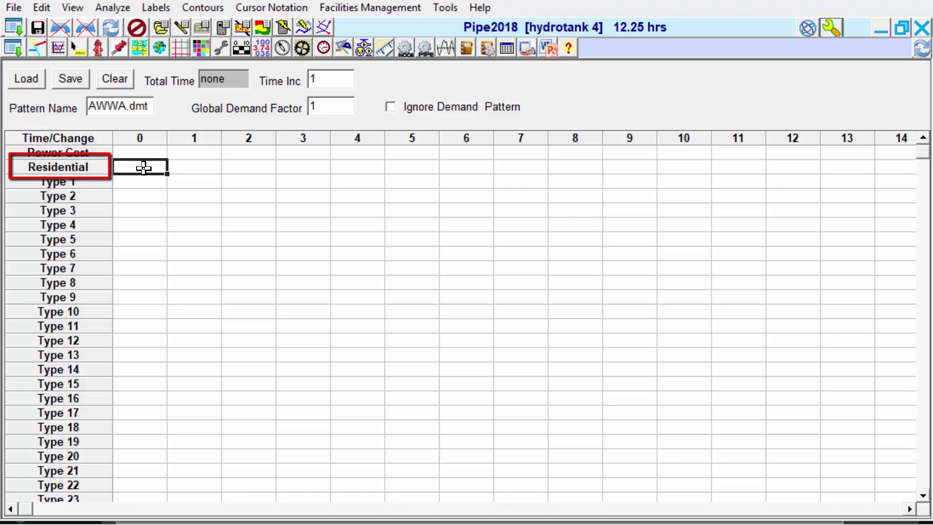
click(42, 7)
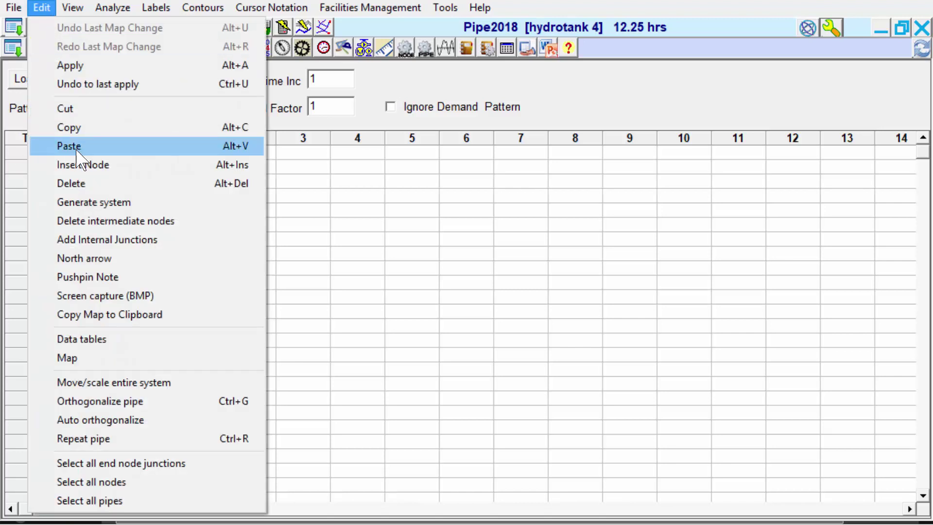
click(77, 151)
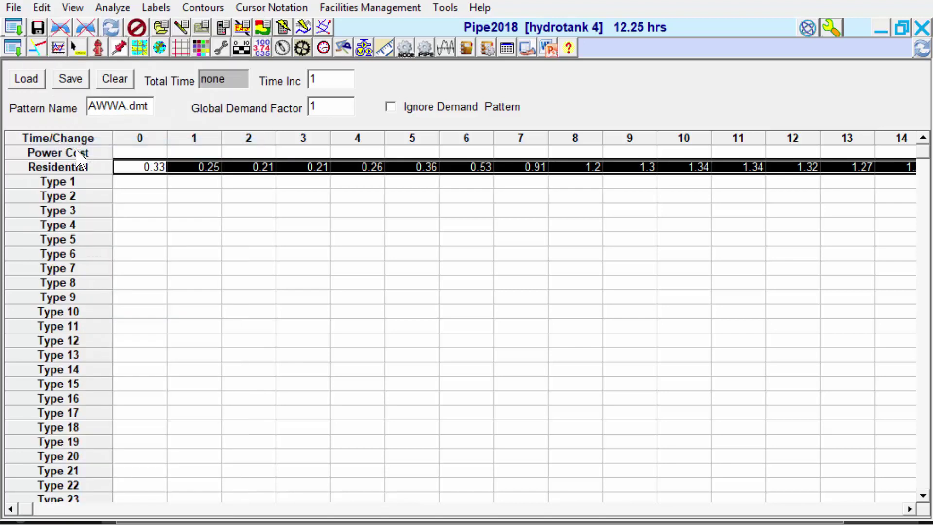
click(322, 33)
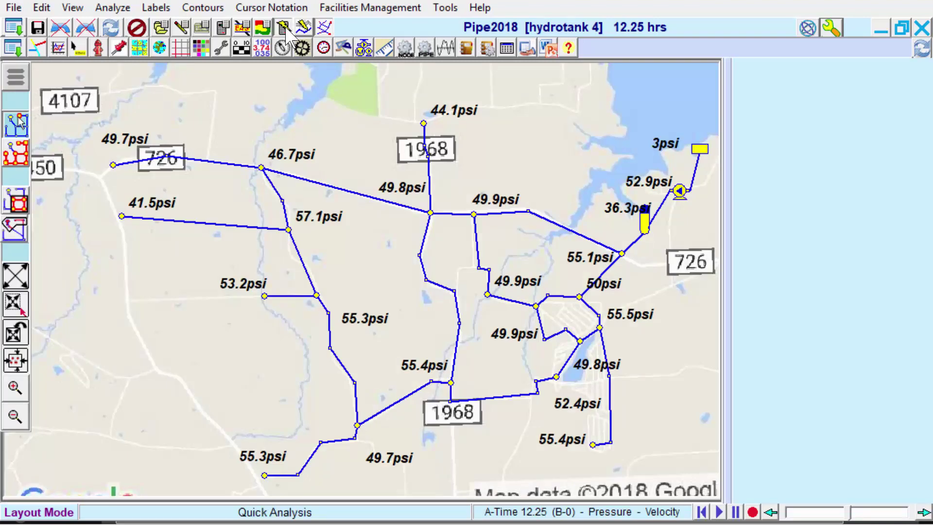
Rerun Quick Analysis and view junction J-3's pressure-versus-time graph.
click(286, 52)
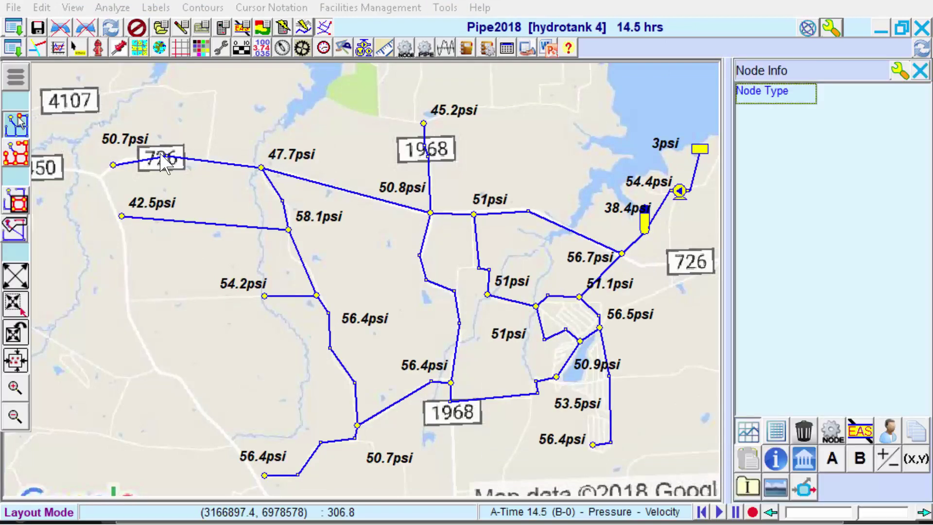
click(121, 216)
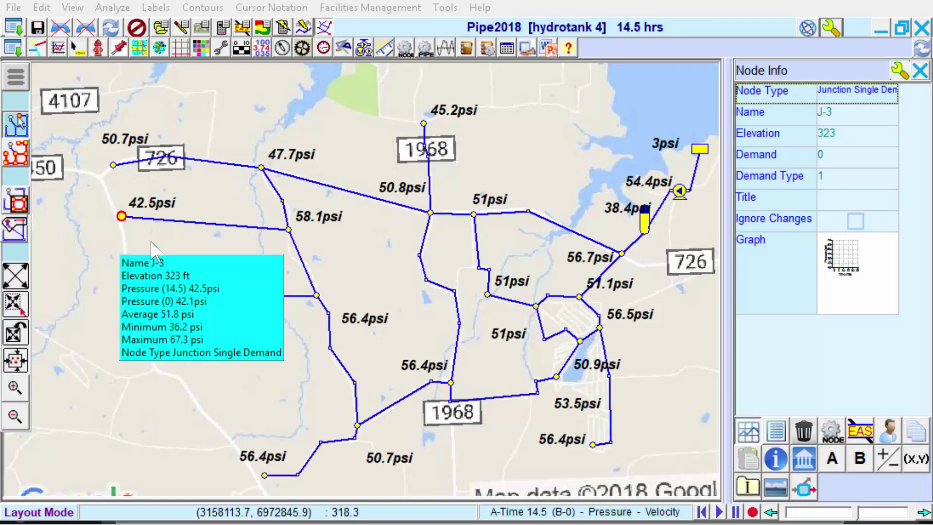
click(846, 262)
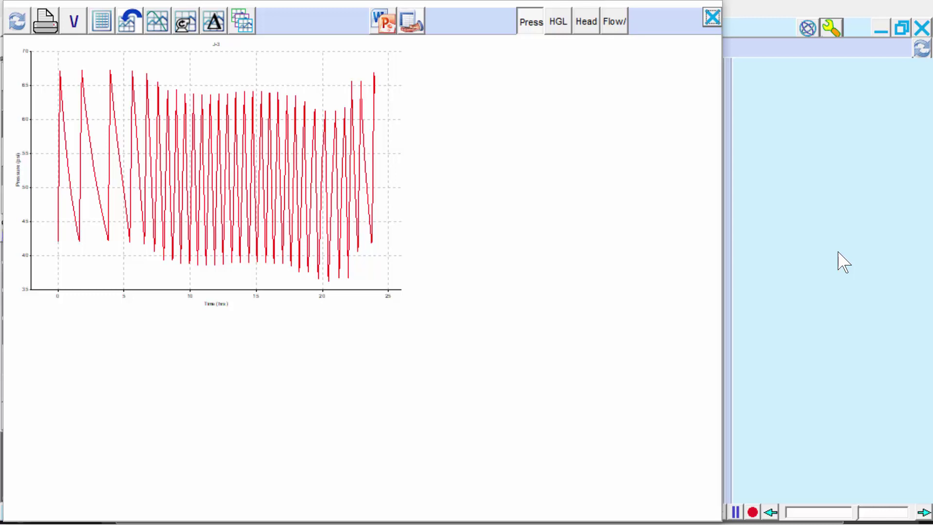
click(712, 18)
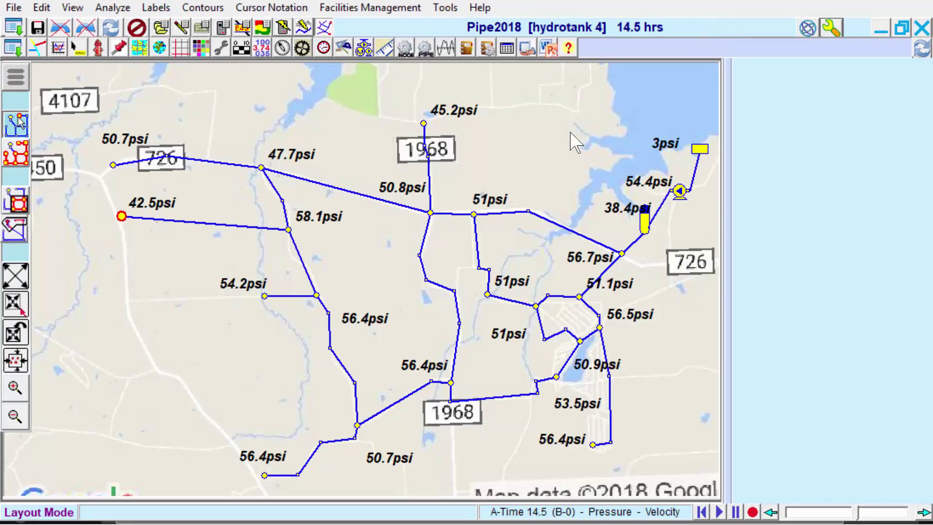
Inspect pipe P-9's properties and average residential meter demand, then reselect P-9 on the map.
click(251, 226)
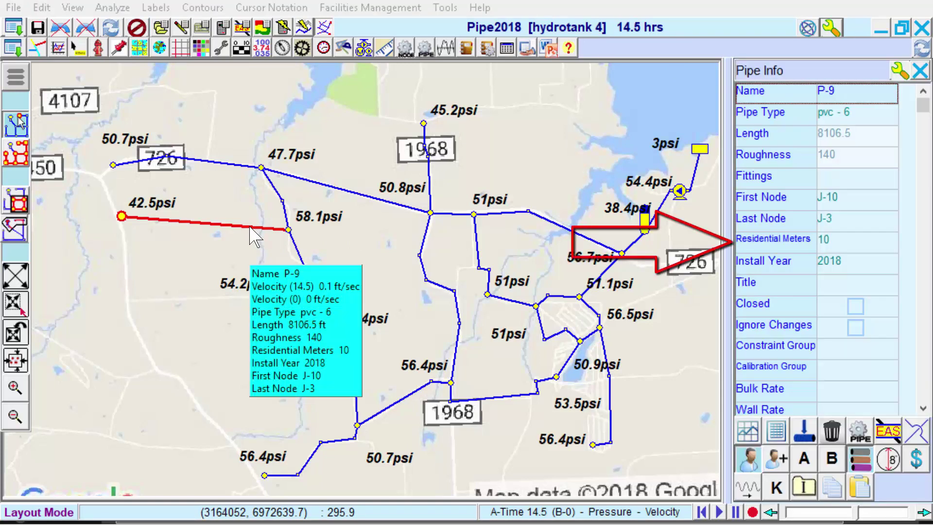
click(284, 48)
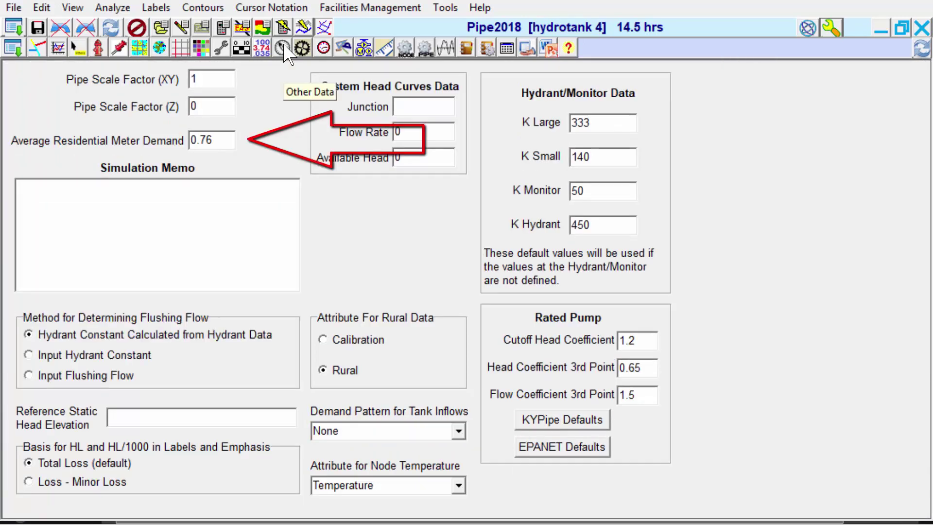
click(322, 28)
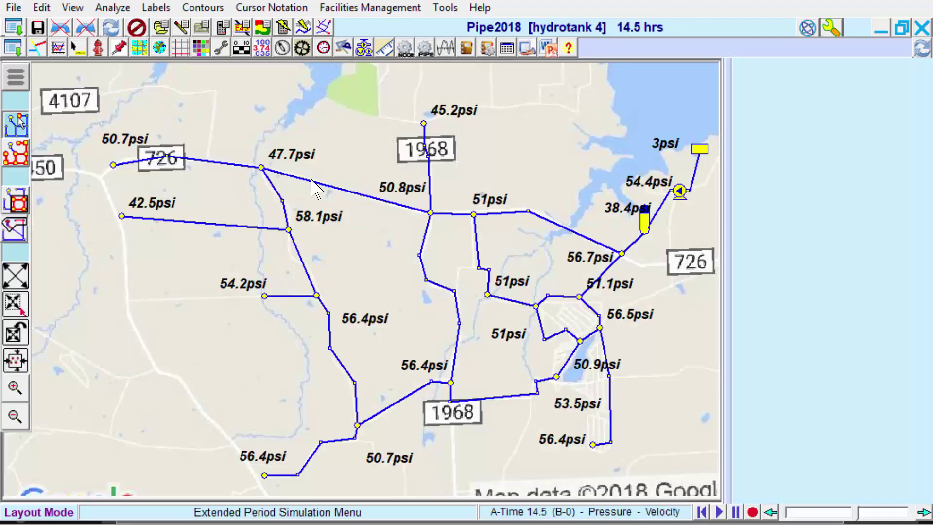
click(237, 225)
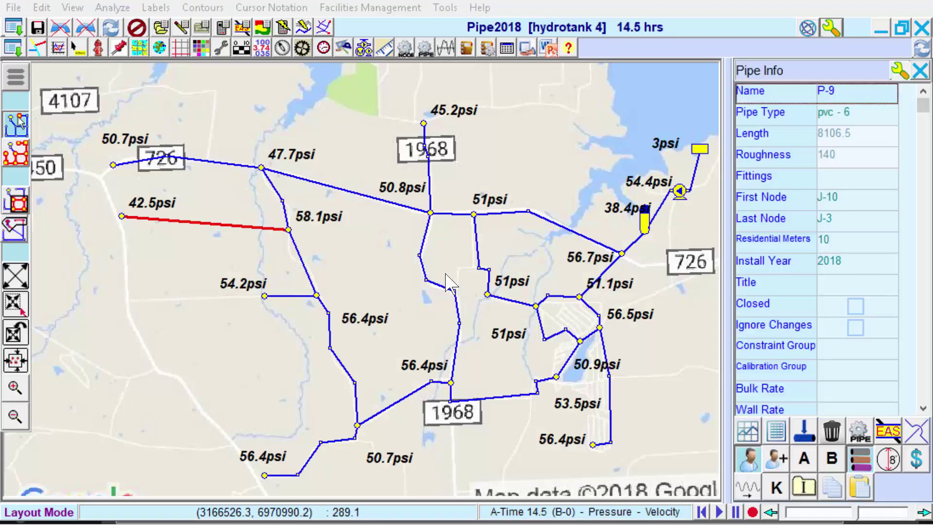
Group all pipes' Residential Meters values and multiply them by 1.66, making P-3 3.32.
click(778, 240)
mouse_move(566, 183)
mouse_down()
mouse_move(571, 303)
mouse_move(568, 285)
mouse_up()
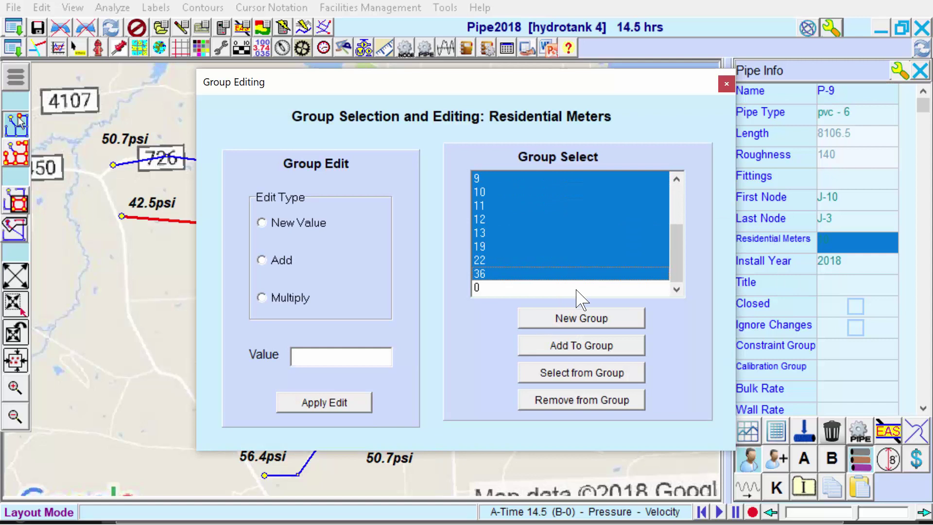
click(592, 324)
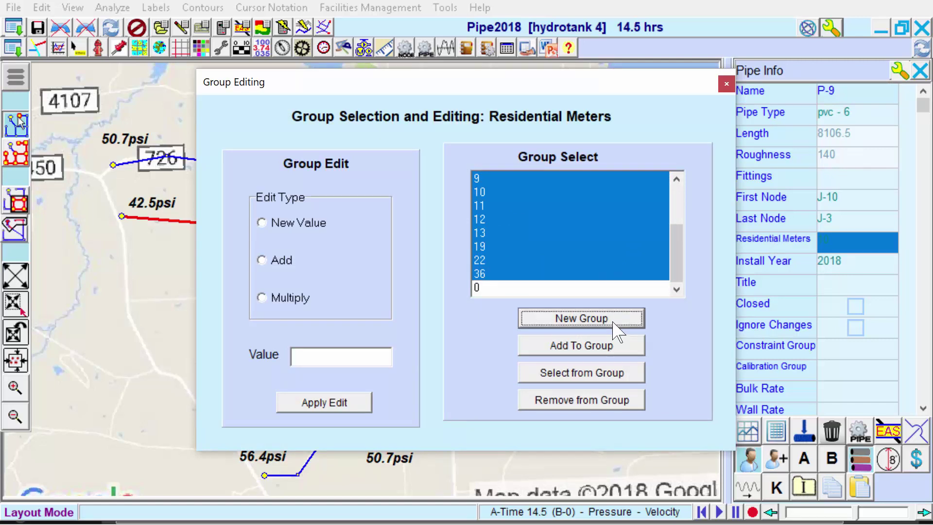
click(274, 300)
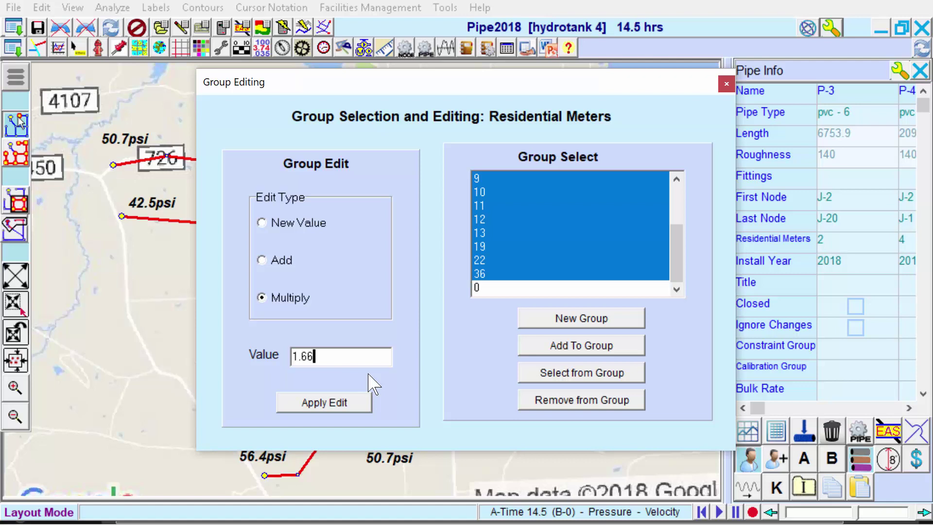
click(340, 406)
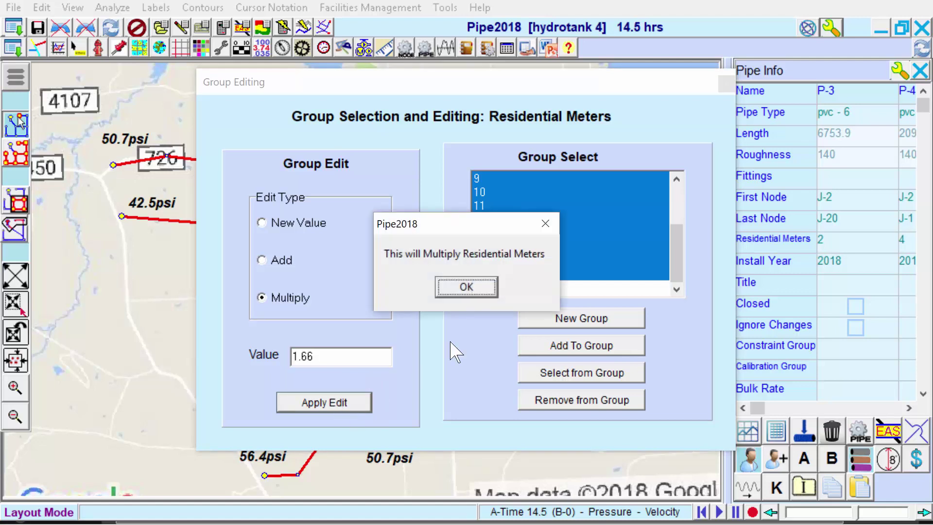
click(480, 291)
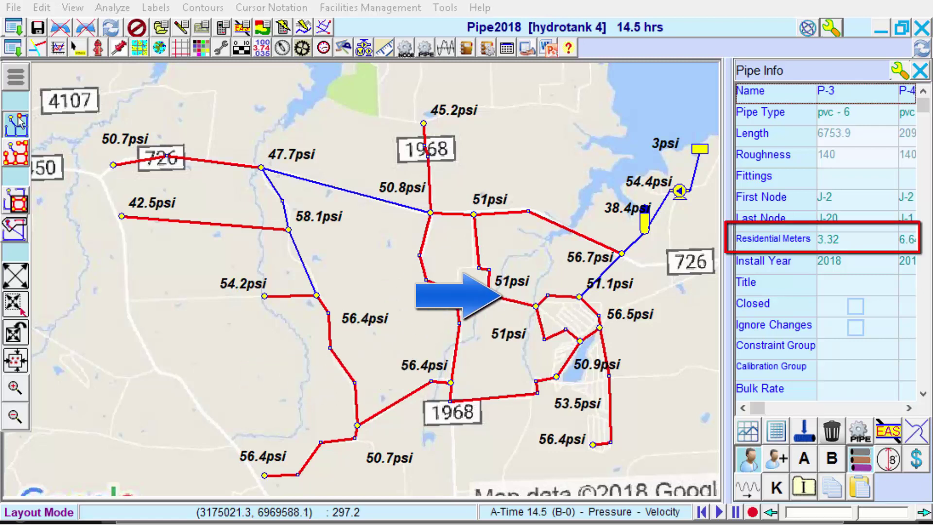
Deselect the edited pipes and rerun Quick Analysis with the increased residential meter counts.
click(138, 28)
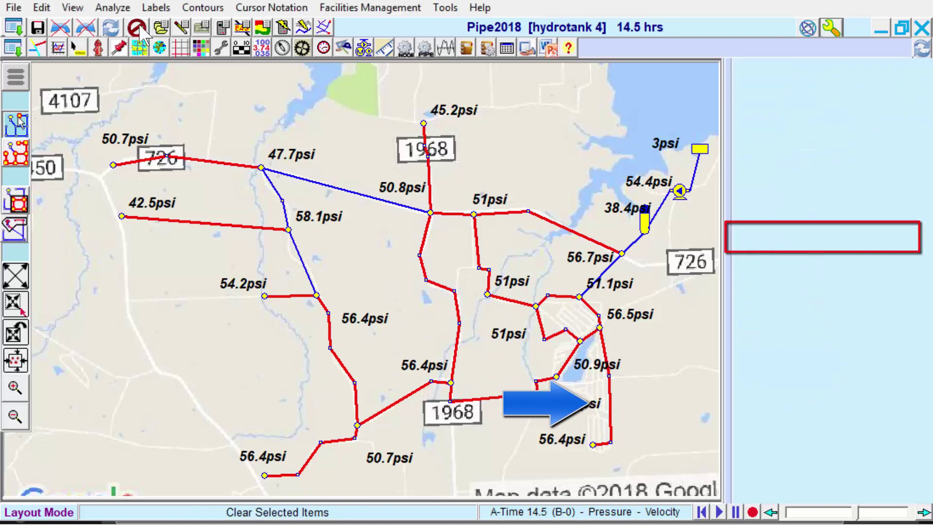
click(138, 29)
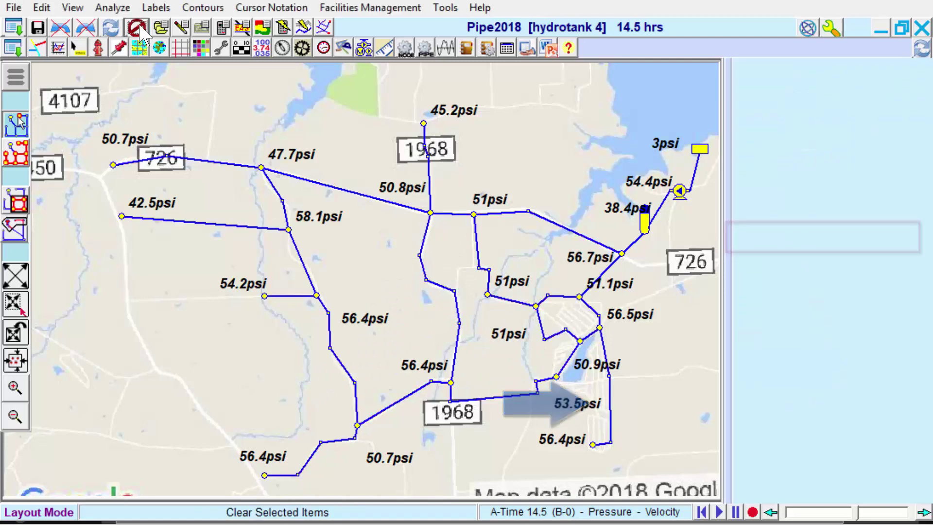
click(285, 30)
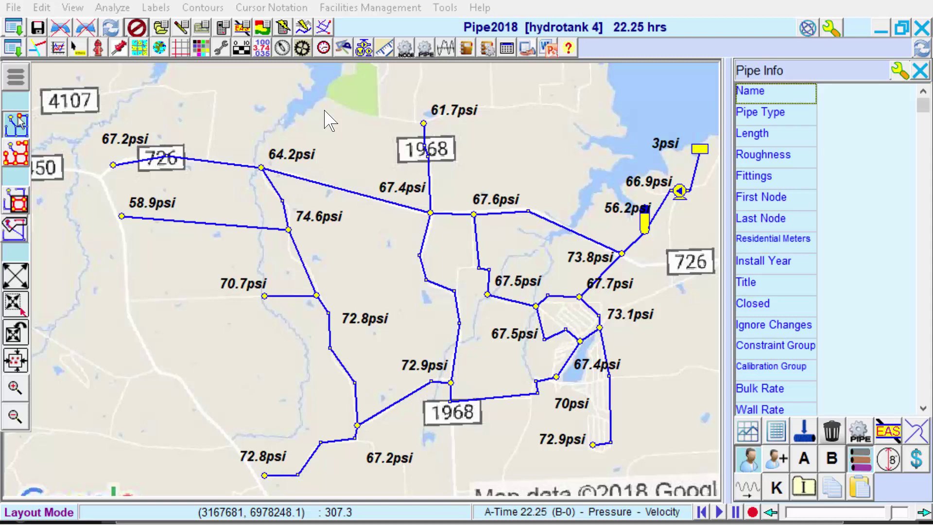
Open junction J-3's updated pressure graph, which dips to about 27 psi near hour 21.
click(122, 216)
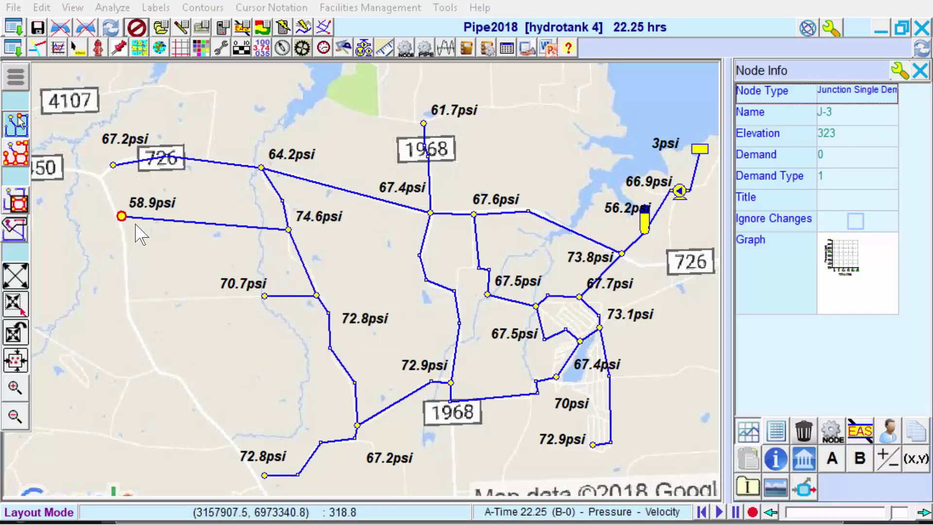
click(854, 265)
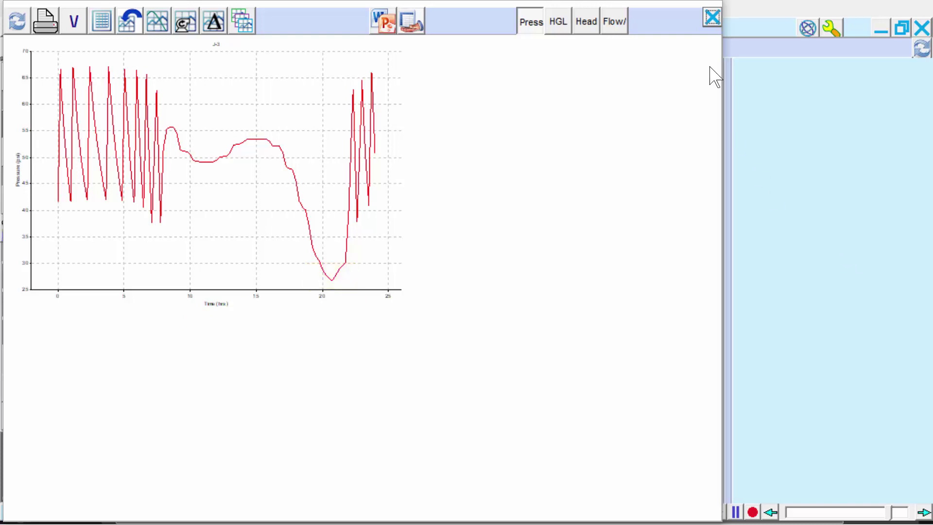
Close the J-3 pressure graph to return to the hydrotank 4 map.
click(712, 18)
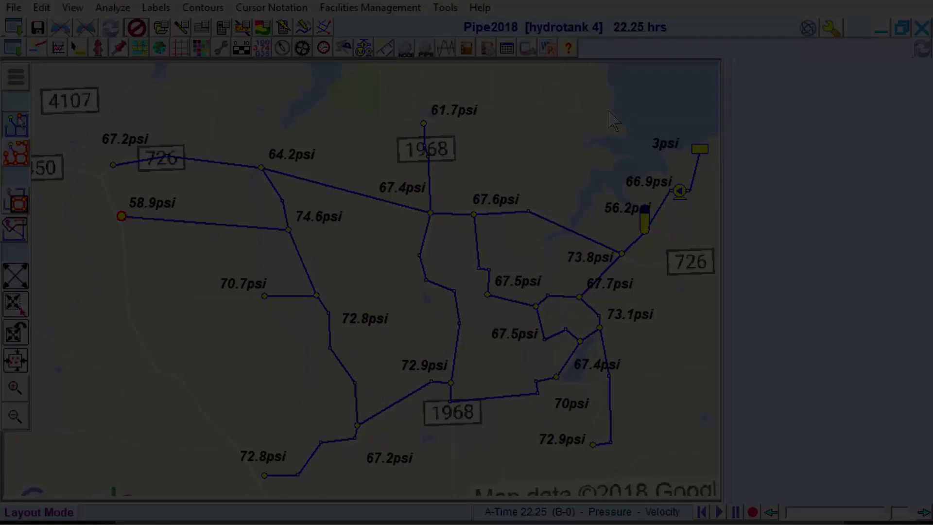